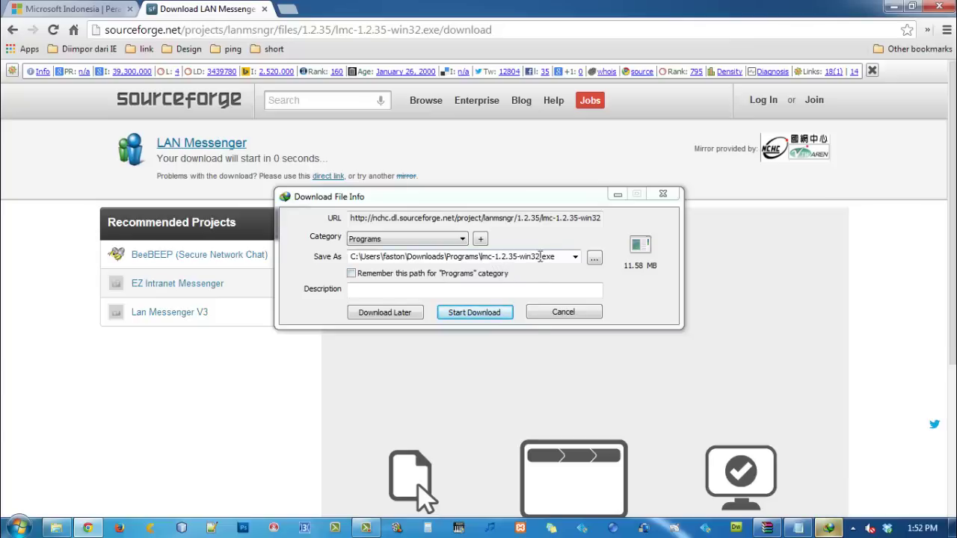
Step: Start downloading lmc-1.2.35-win32.exe to the Programs downloads folder and cancel the transfer
click(493, 318)
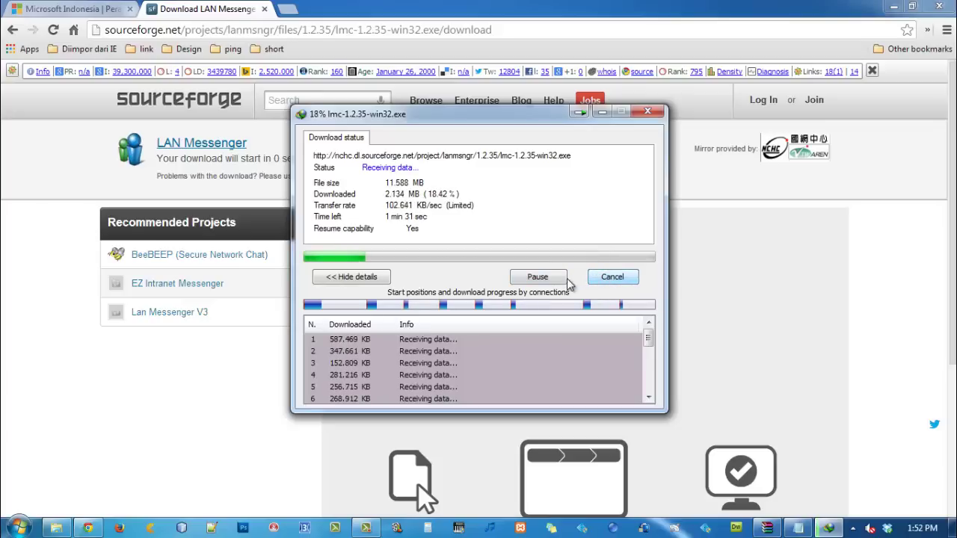
click(612, 278)
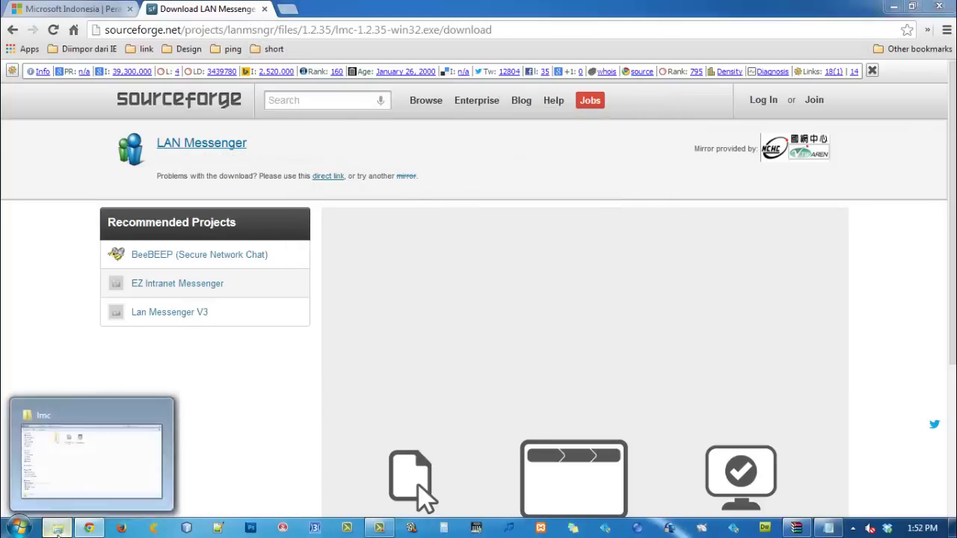
Step: Switch to Windows Explorer and run the lmc-1.2.35-win32.exe installer from the shared lmc folder
click(58, 528)
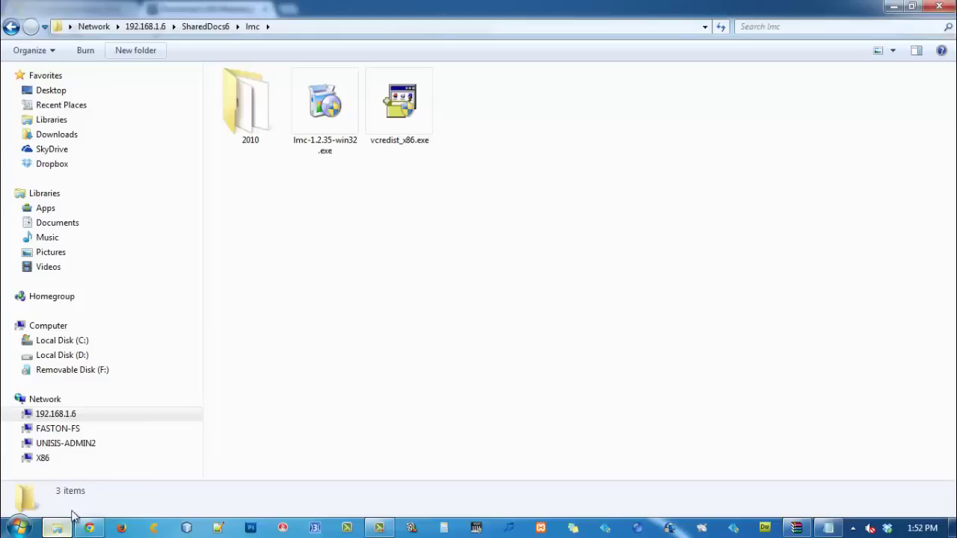
click(335, 131)
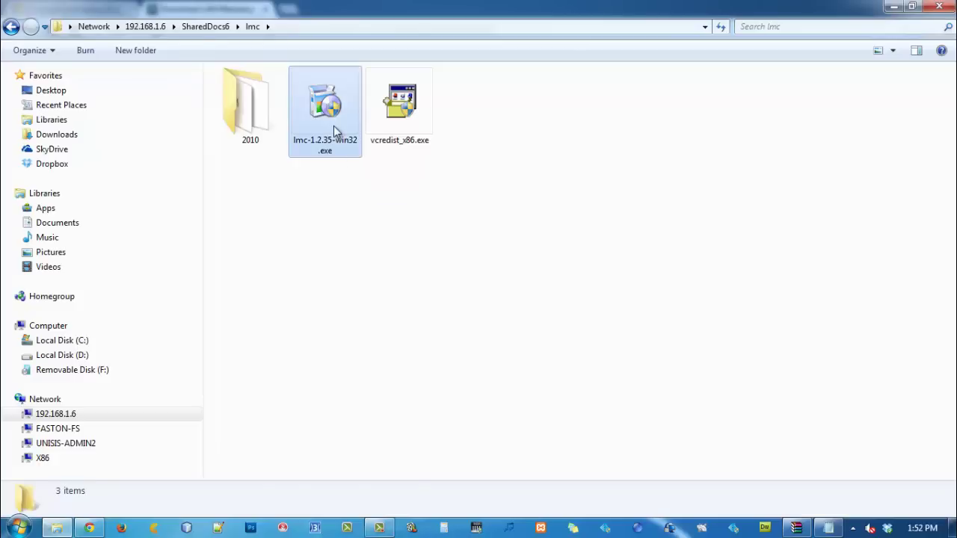
double_click(335, 131)
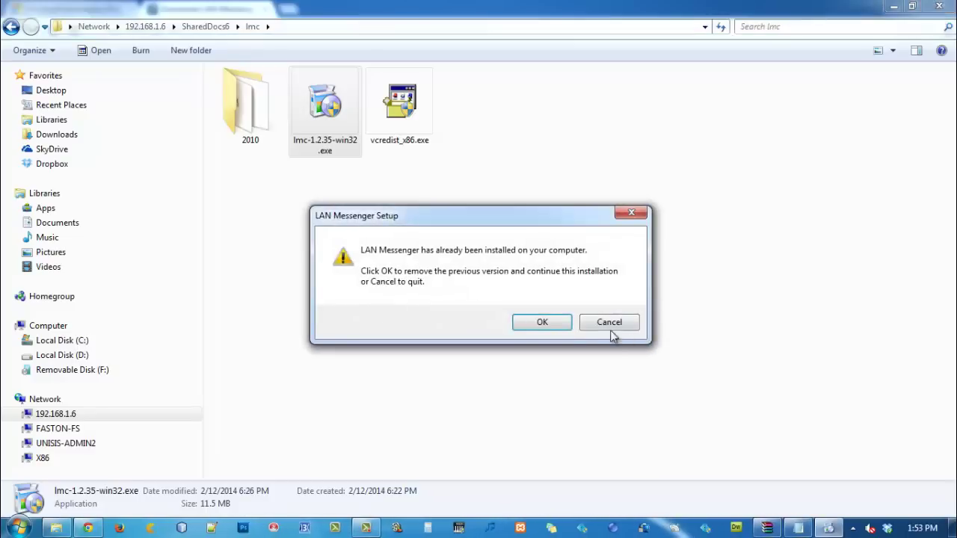
Step: Uninstall the previous LAN Messenger version without deleting history or preferences, and quit the setup wizard
click(561, 323)
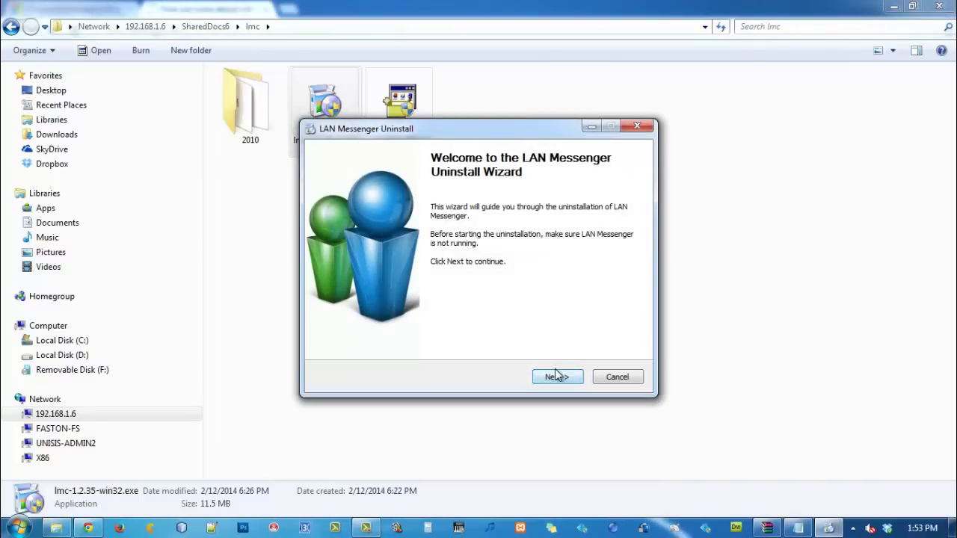
click(557, 377)
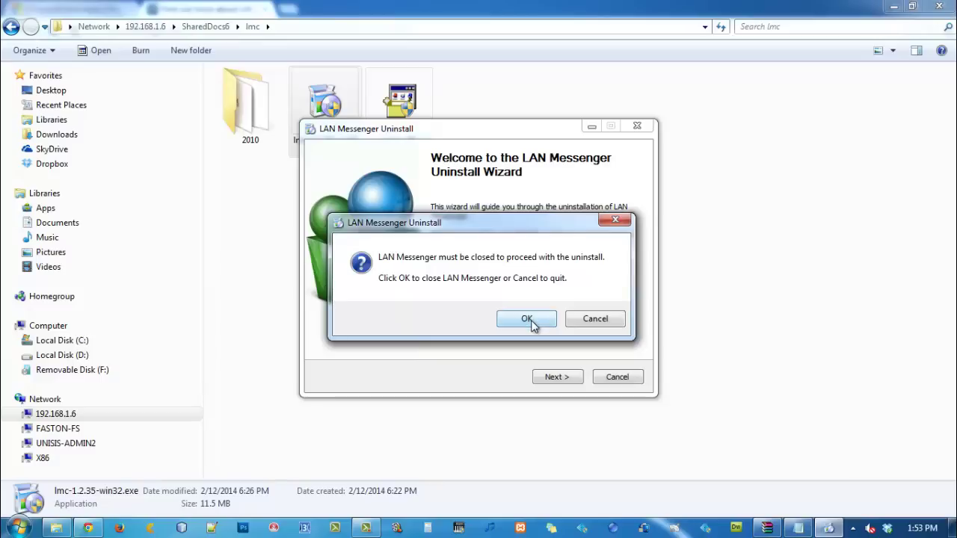
click(527, 319)
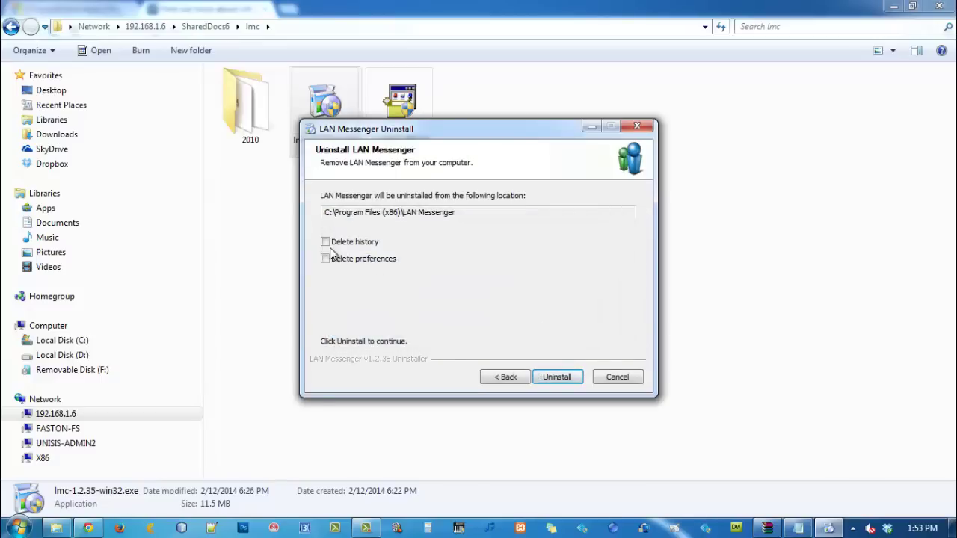
click(557, 377)
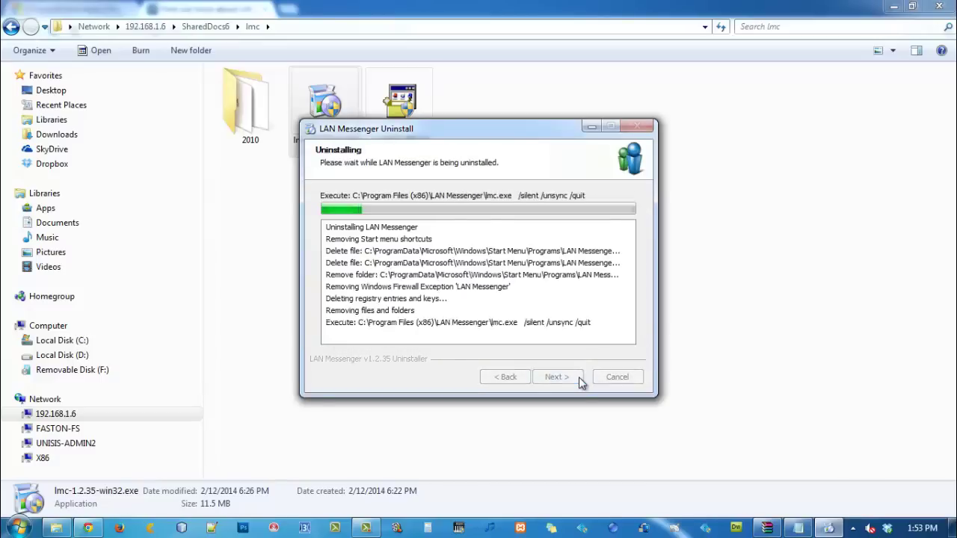
click(580, 381)
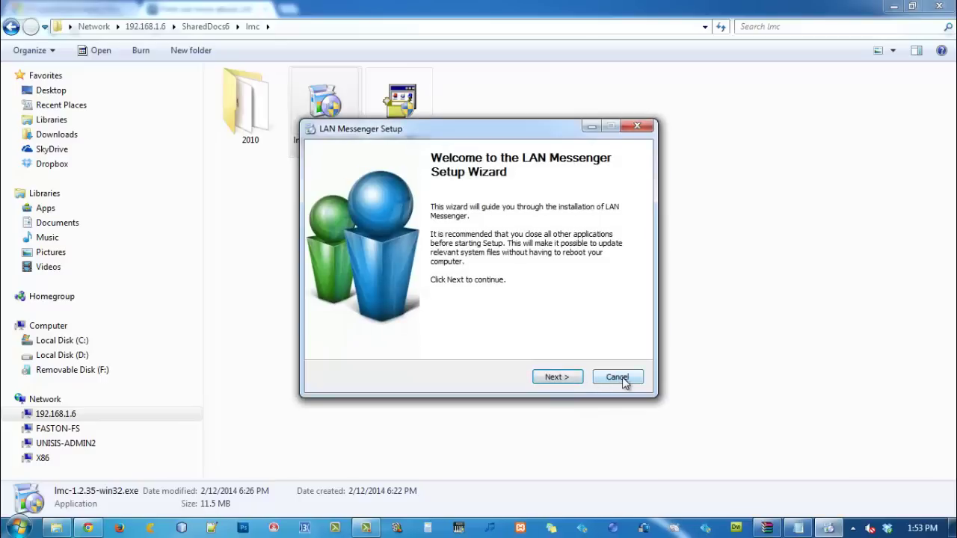
click(624, 381)
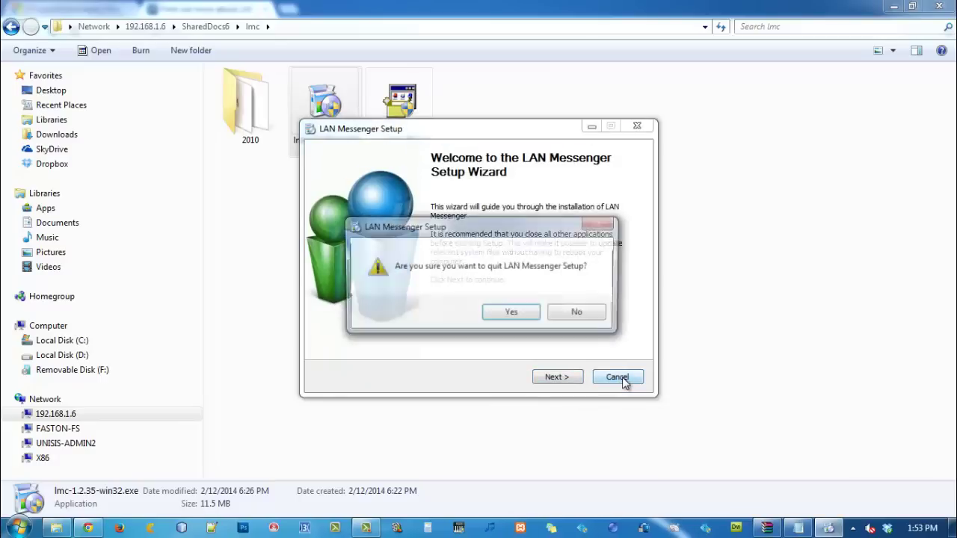
click(513, 320)
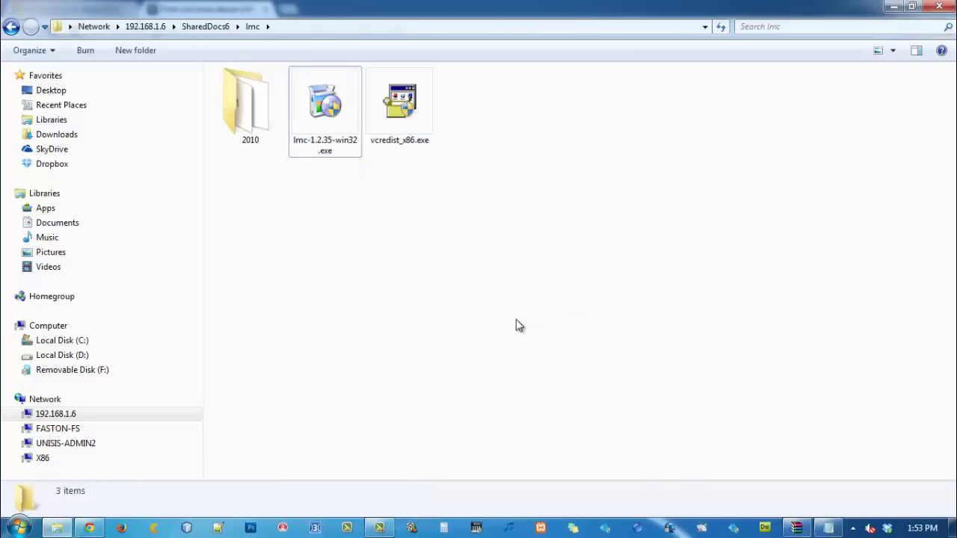
Step: Rerun lmc-1.2.35-win32.exe, accept the license and install LAN Messenger in C:\Program Files (x86)\LAN Messenger
click(323, 132)
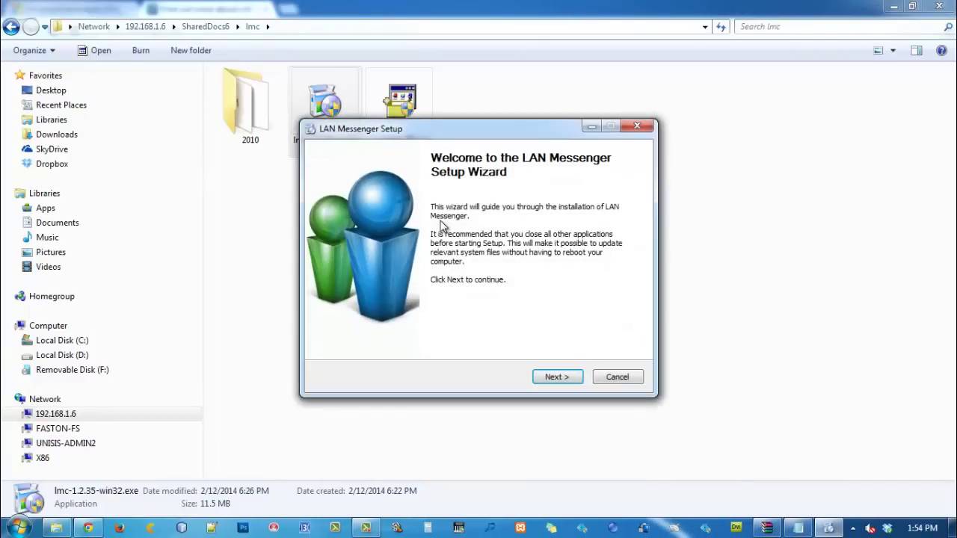
click(537, 377)
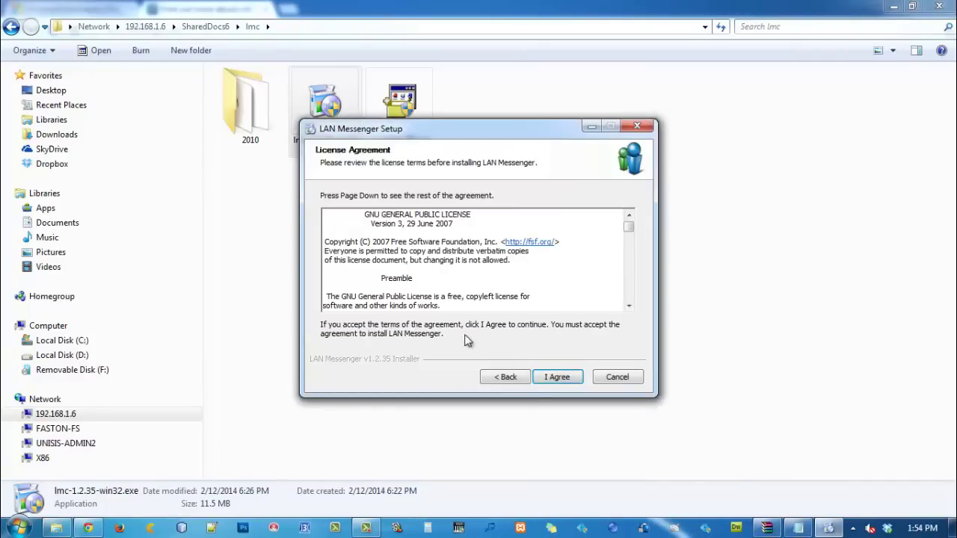
click(546, 377)
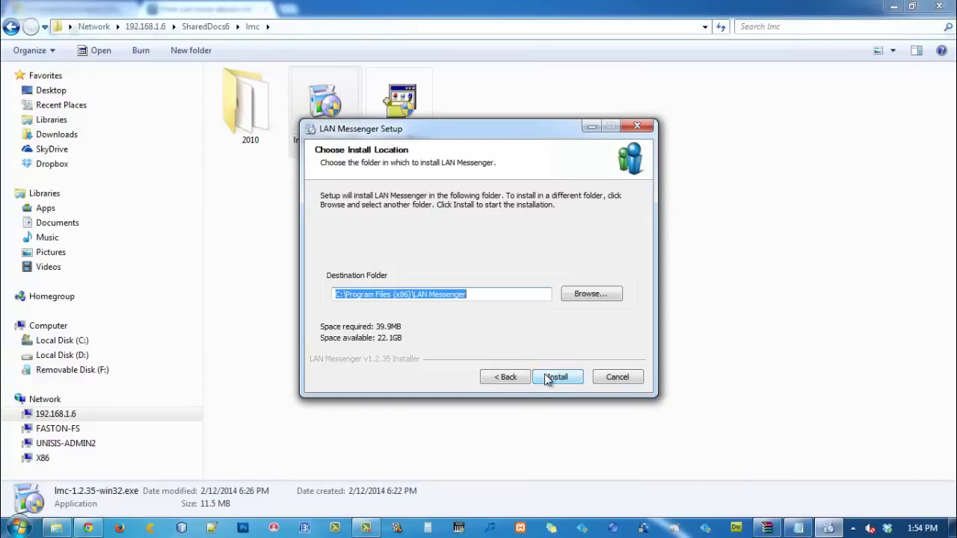
click(549, 377)
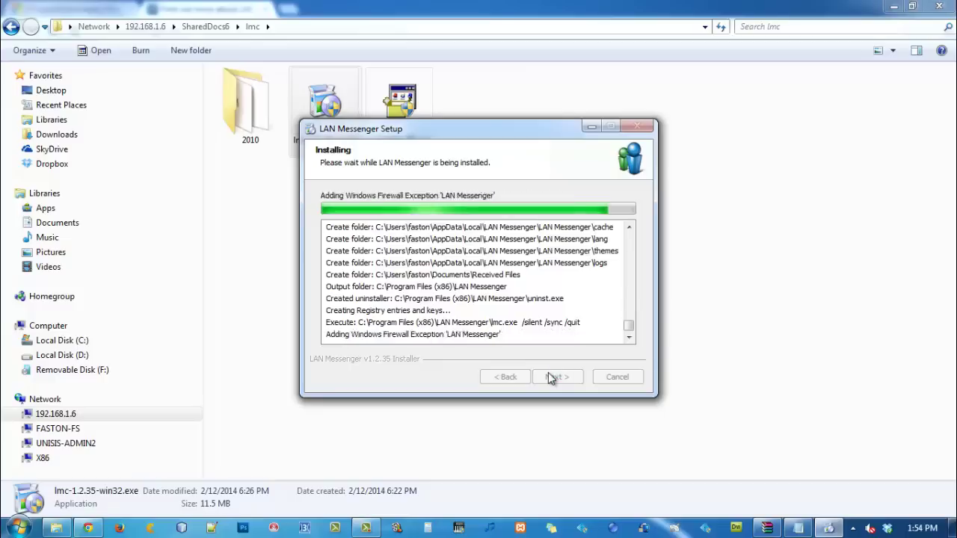
click(548, 374)
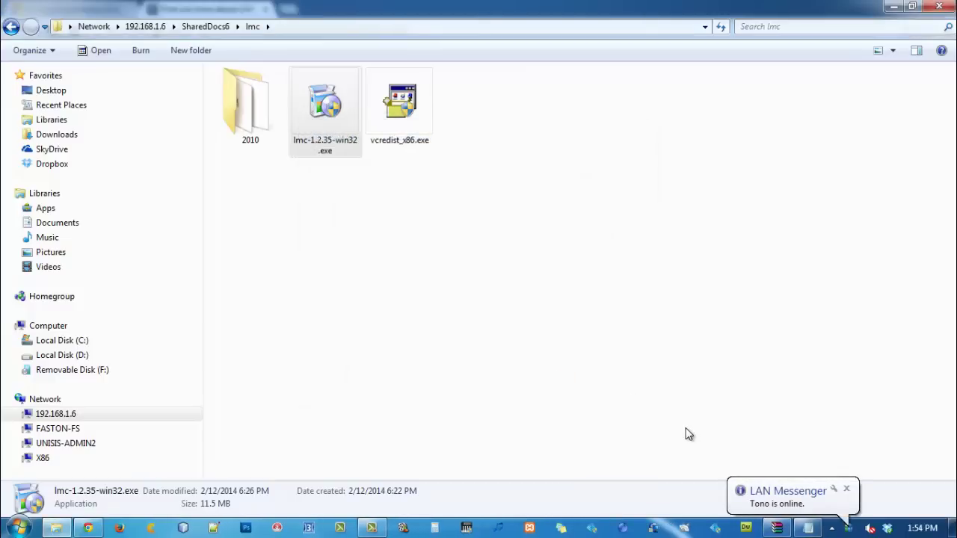
Step: Open the LAN Messenger main window and look through the contact list, availability statuses and chat commands
click(813, 505)
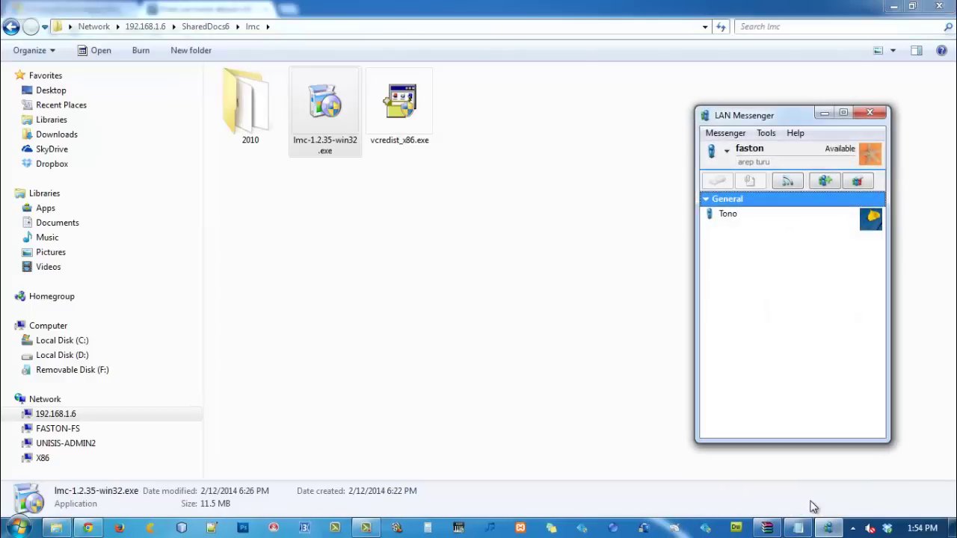
click(735, 214)
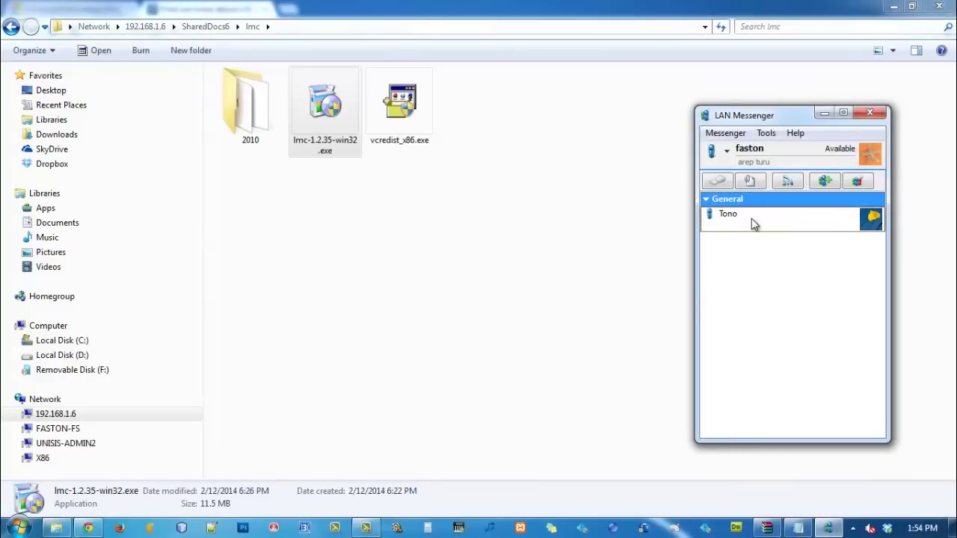
click(727, 151)
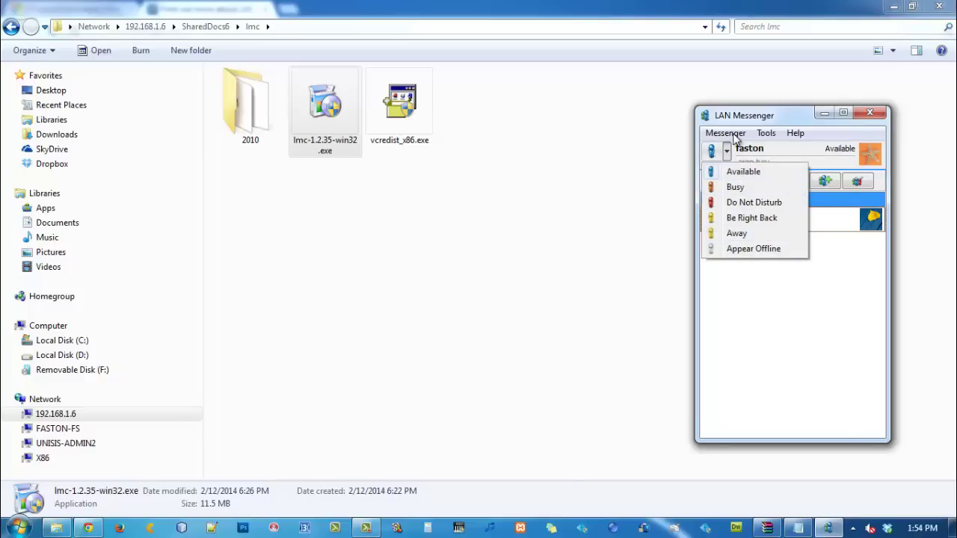
click(734, 138)
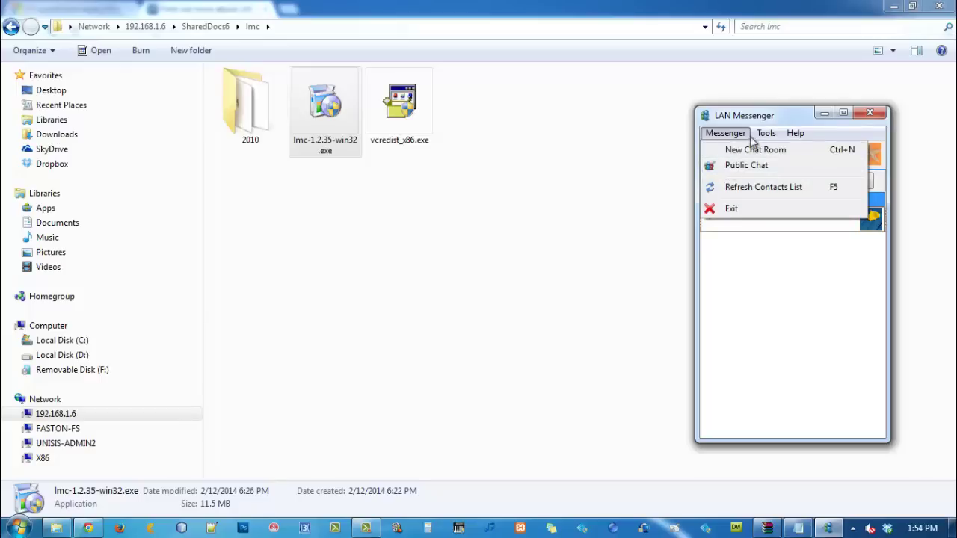
Step: Change the user name seen by contacts in the LAN Messenger account preferences and save it
mouse_move(766, 133)
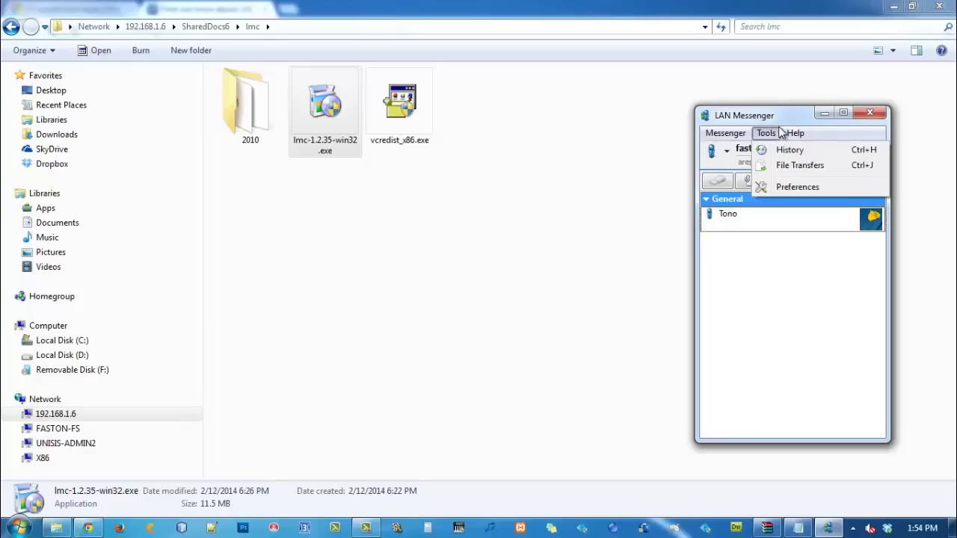
click(787, 187)
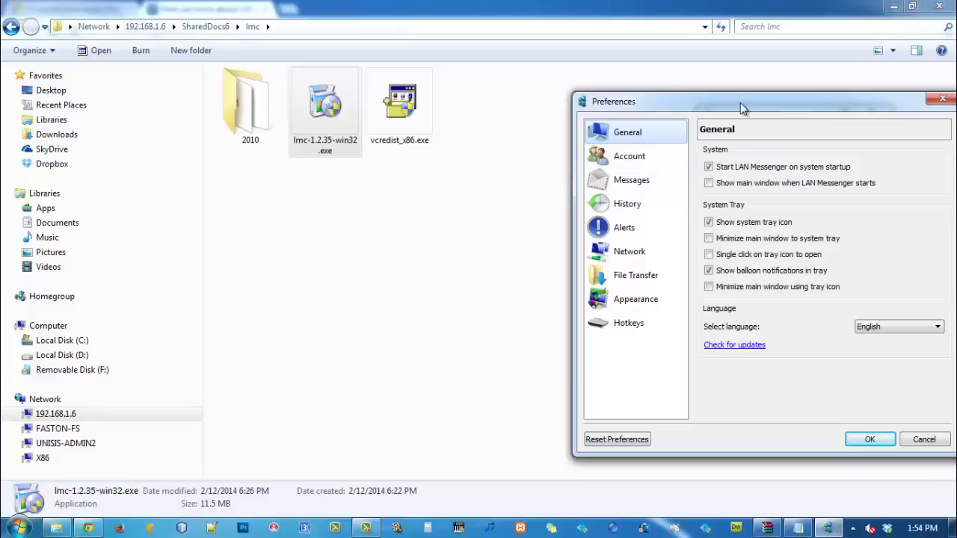
drag(740, 103, 727, 218)
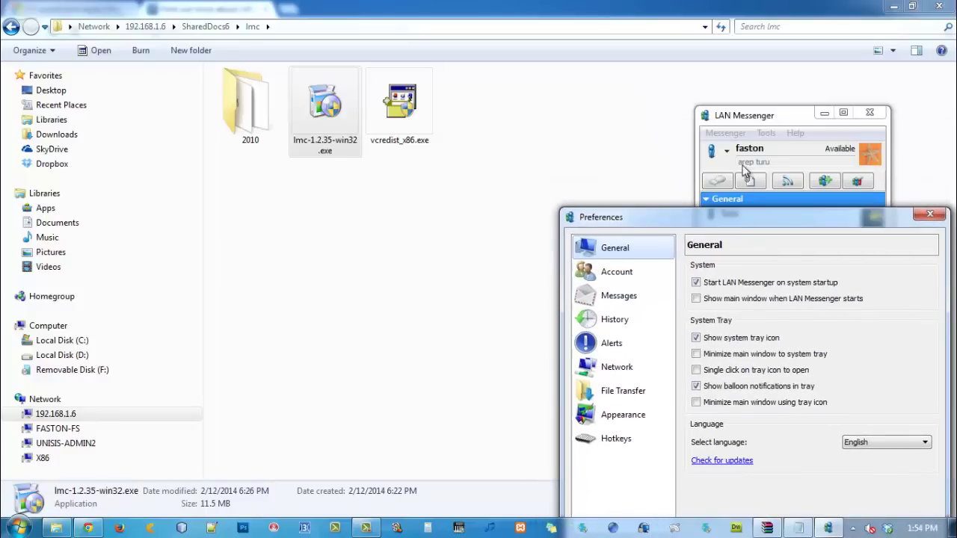
click(636, 277)
click(849, 282)
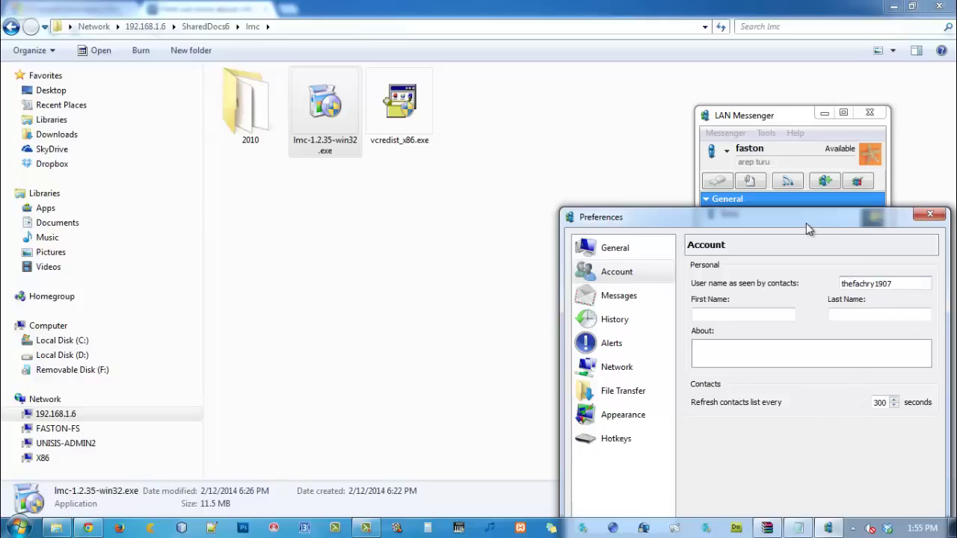
drag(802, 217, 739, 170)
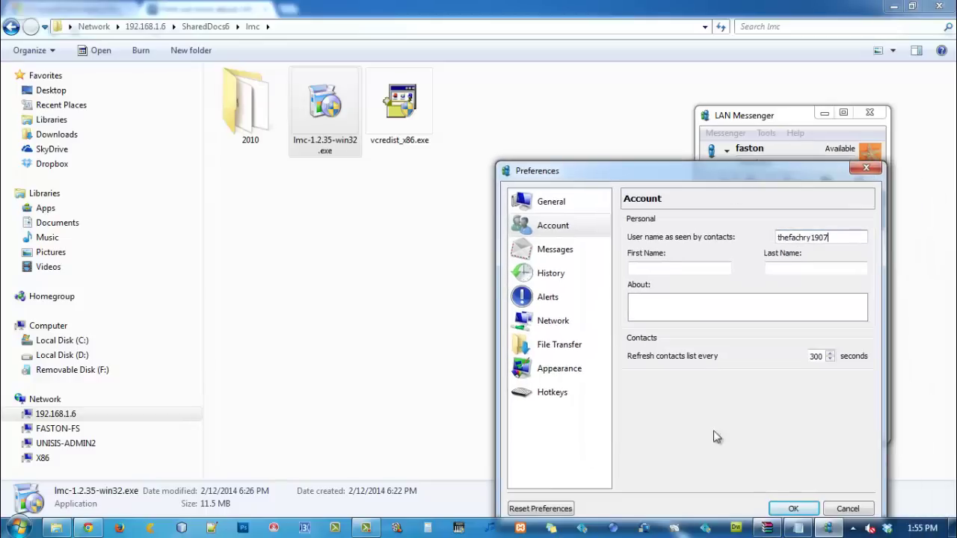
click(791, 508)
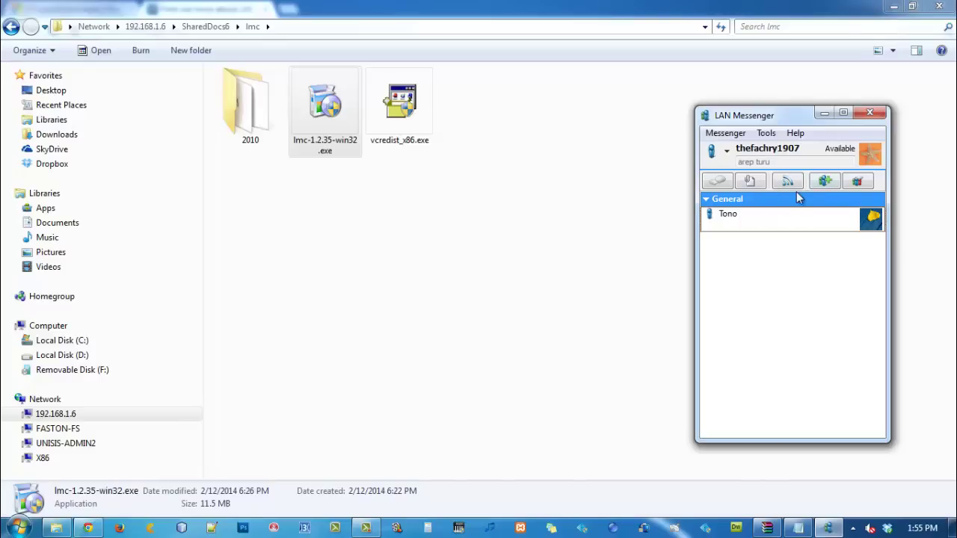
Step: Start a new group conversation with the contact in the General group, and close the conversation window
click(825, 182)
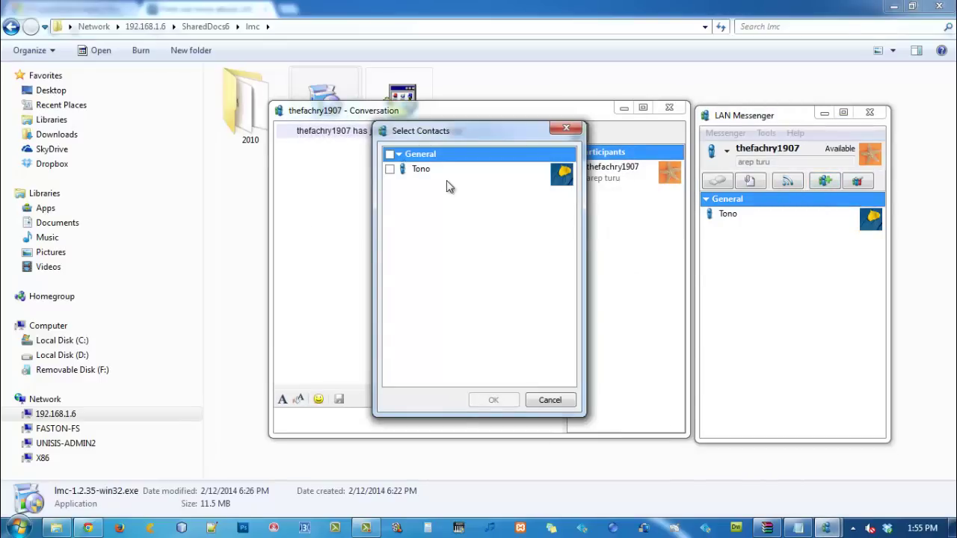
click(389, 169)
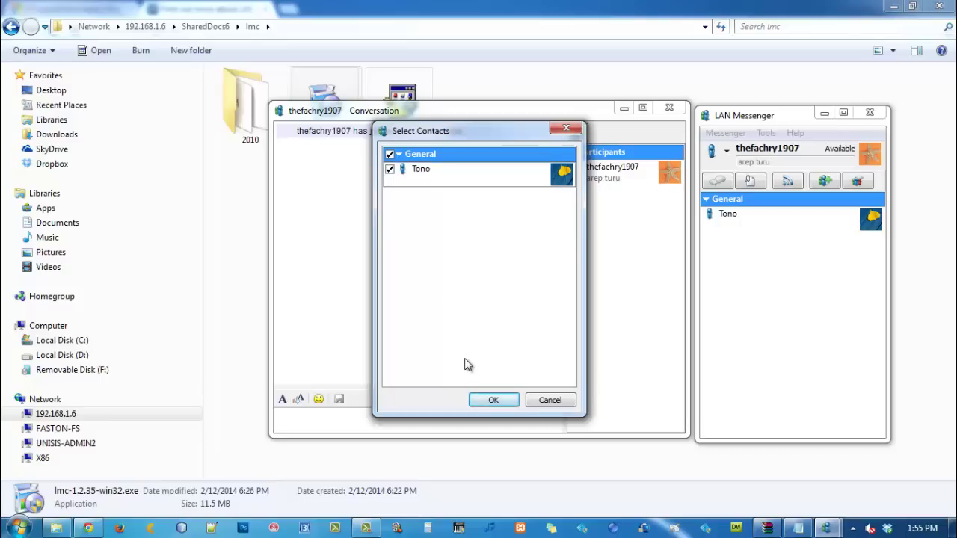
click(486, 400)
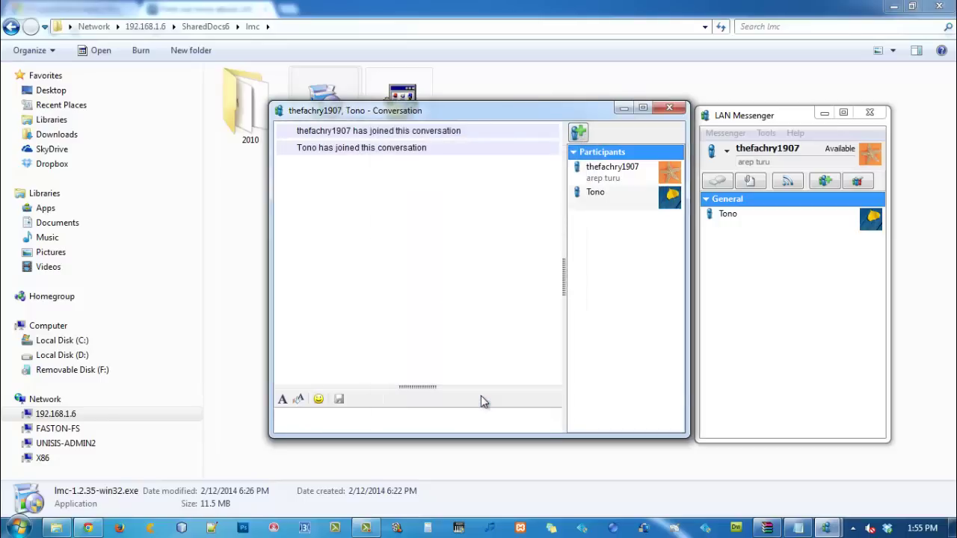
click(419, 426)
click(677, 107)
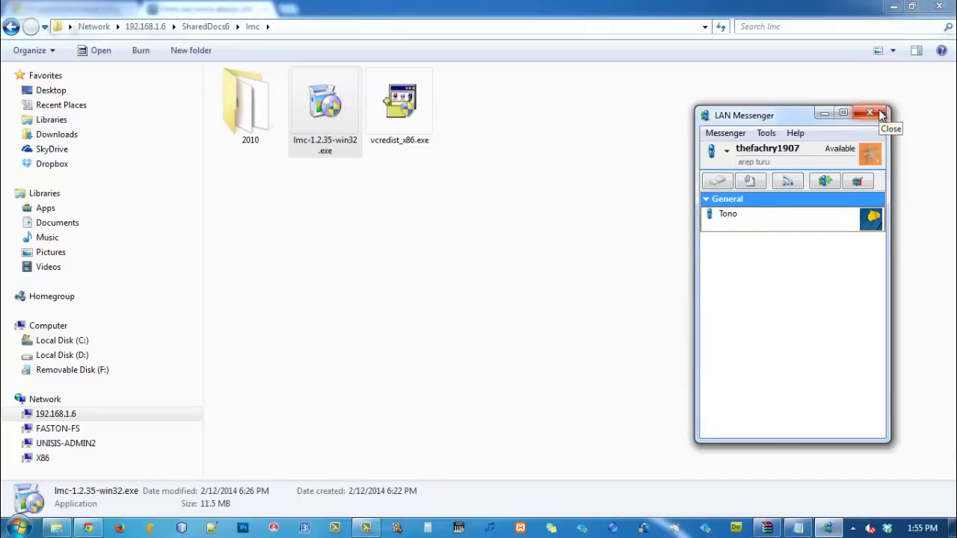
Step: Switch to the Notepad note and highlight the 0xc0150002 error code and the Visual C++ 2008 and 2010 lines
click(798, 529)
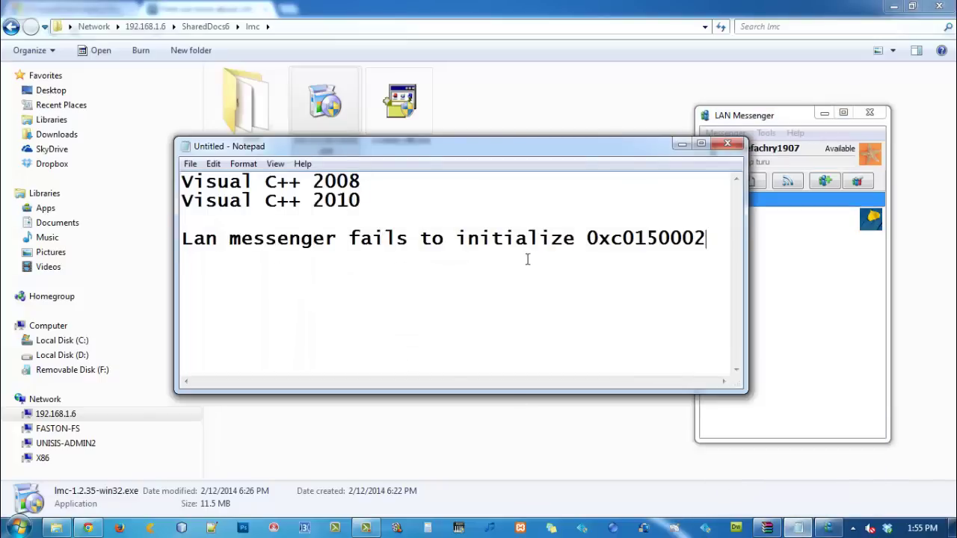
drag(597, 240, 692, 240)
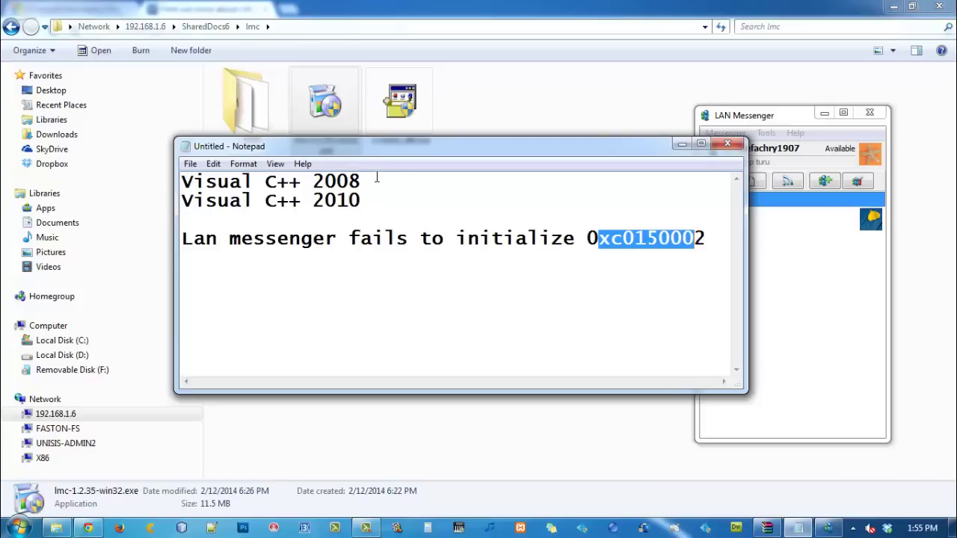
drag(377, 177, 178, 172)
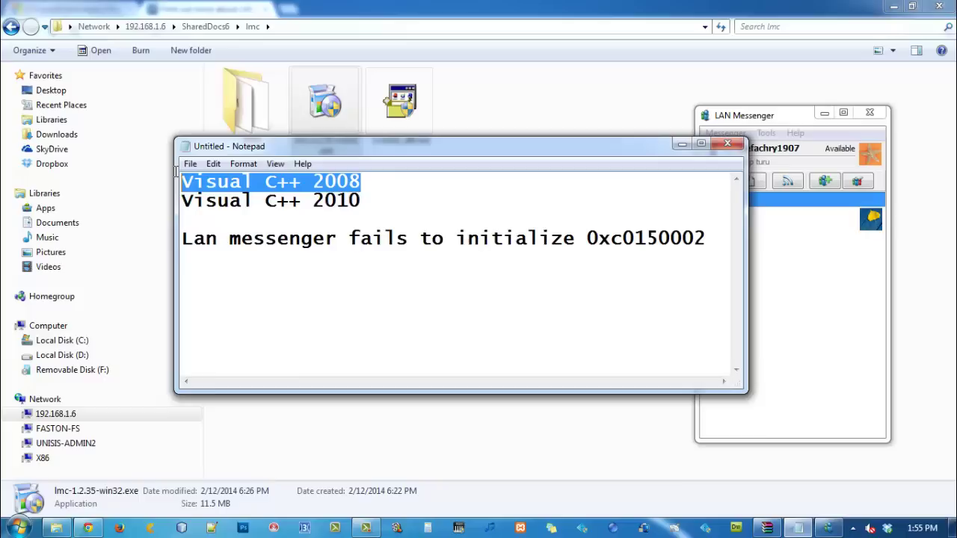
click(380, 200)
drag(363, 200, 205, 202)
click(289, 222)
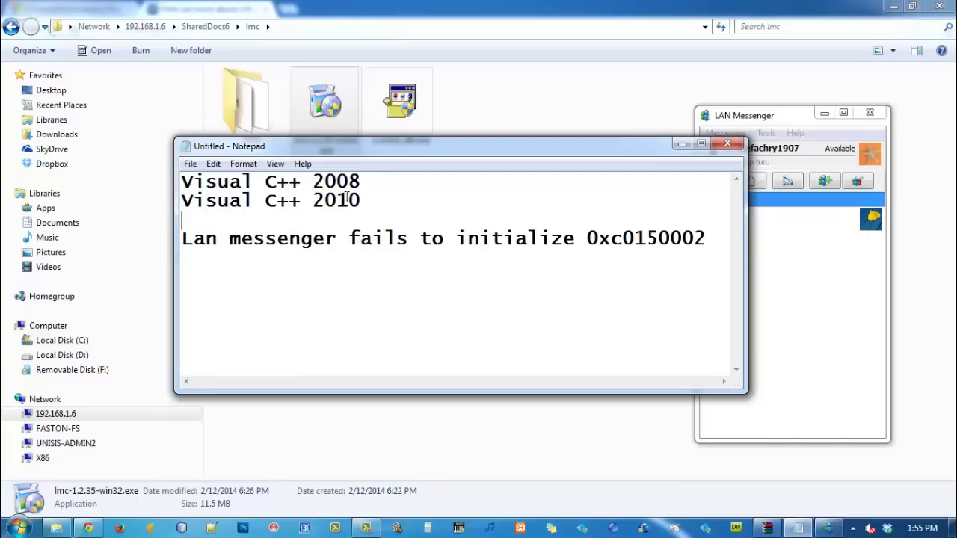
Step: Switch to Chrome and search the Microsoft website for visual C++ 2008
click(512, 124)
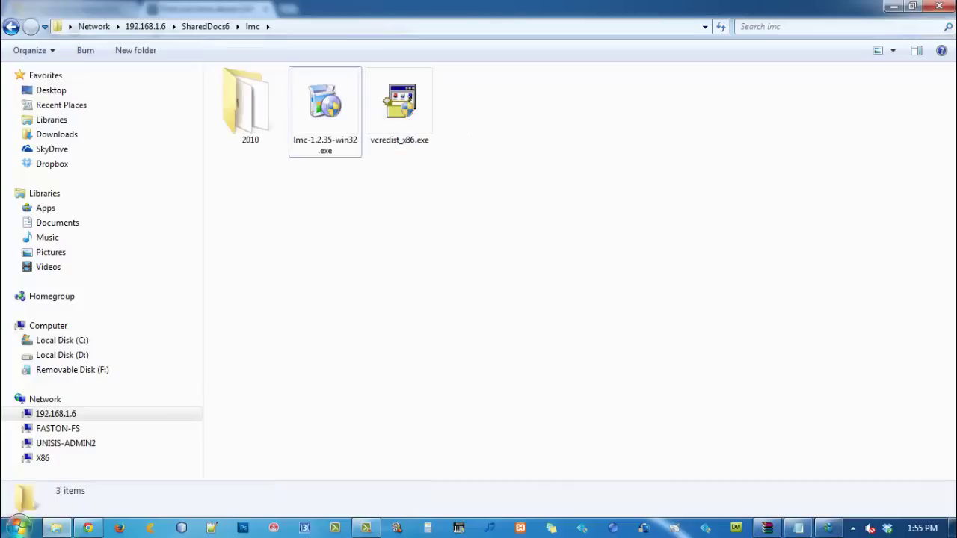
click(87, 527)
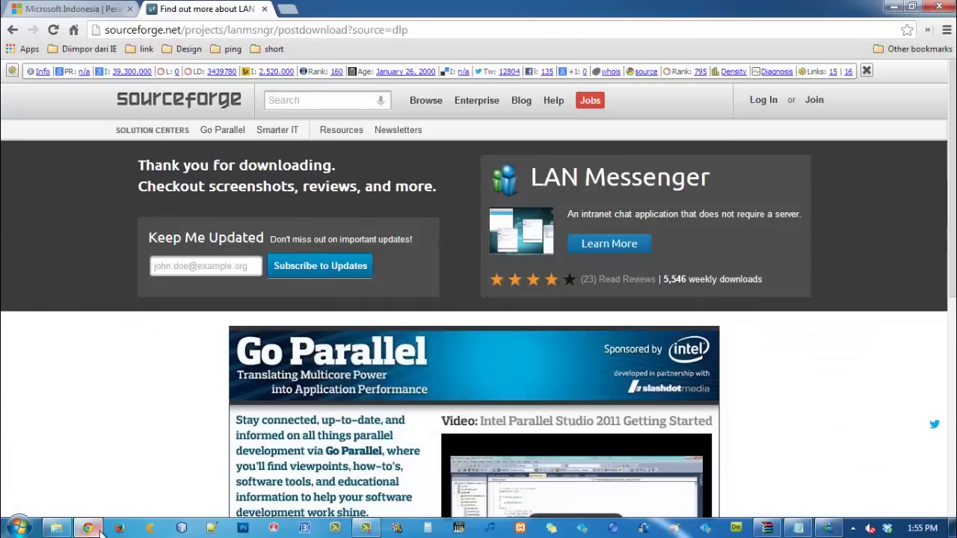
click(98, 9)
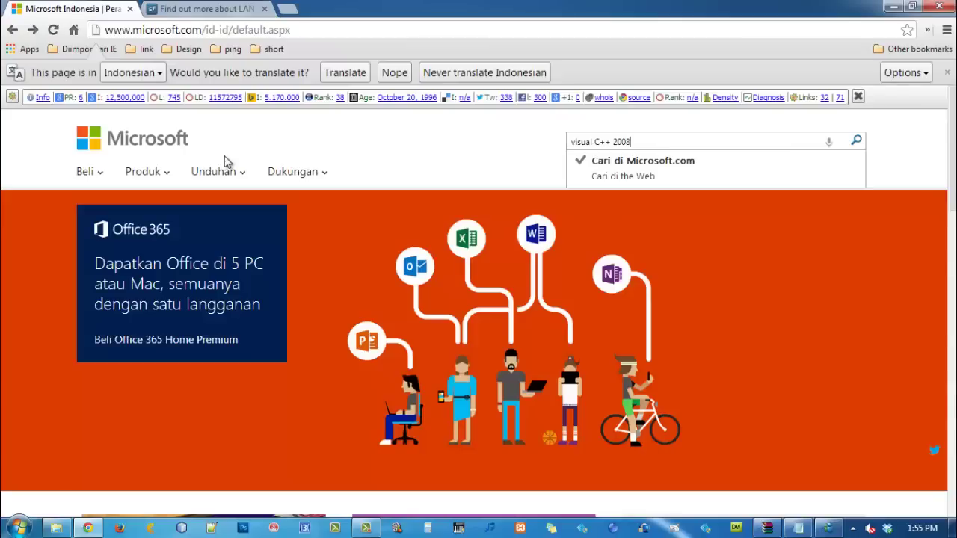
click(655, 139)
click(653, 137)
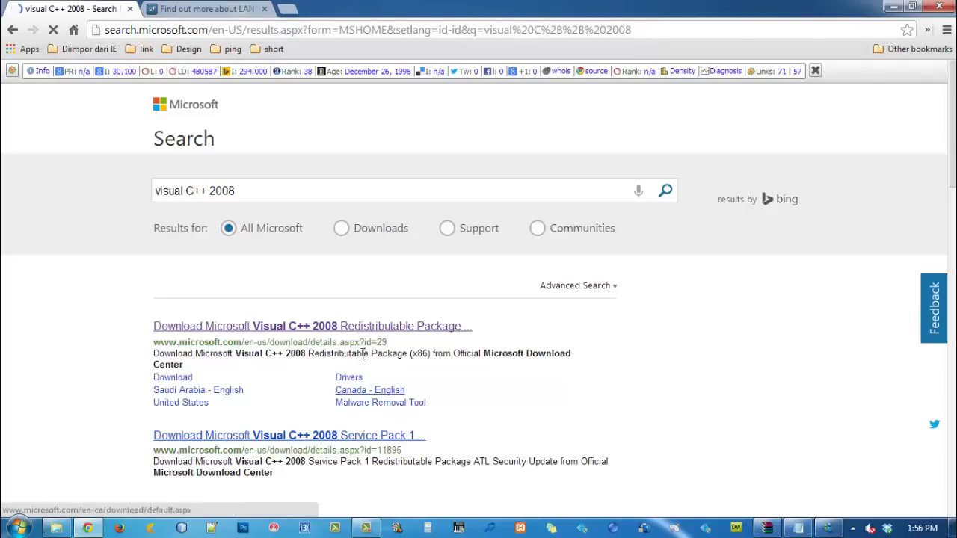
Step: Switch to the lmc network folder, launch the vcredist_x86.exe installer for Visual C++ 2008, and cancel its setup
click(57, 528)
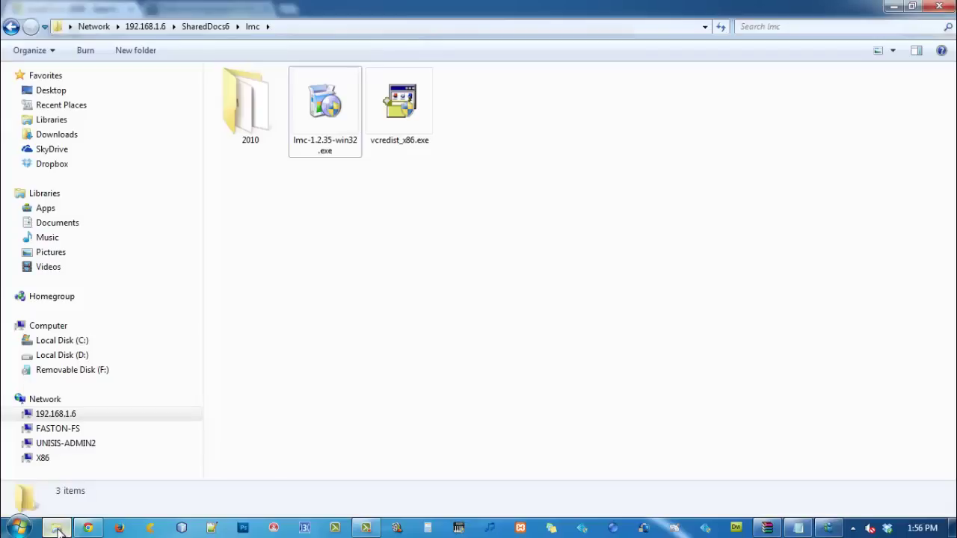
click(413, 102)
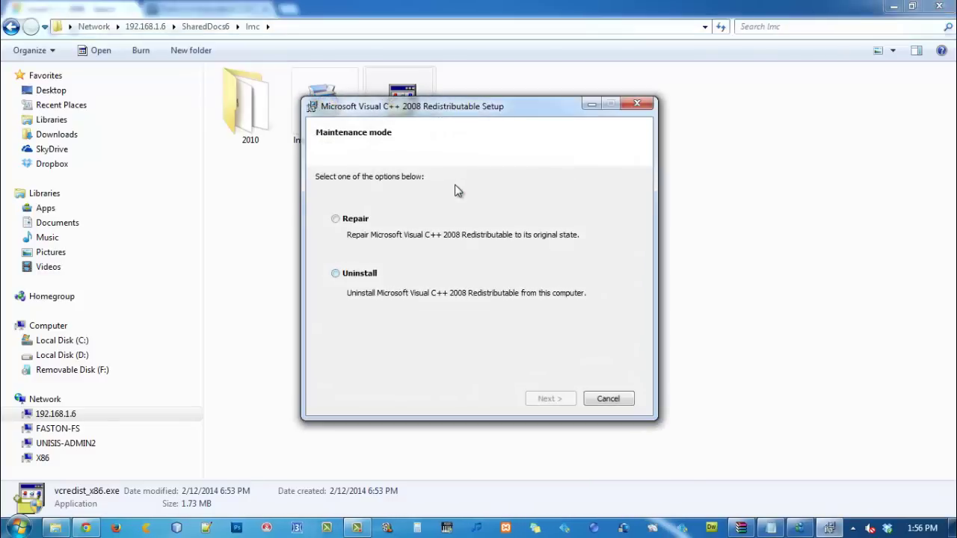
click(612, 401)
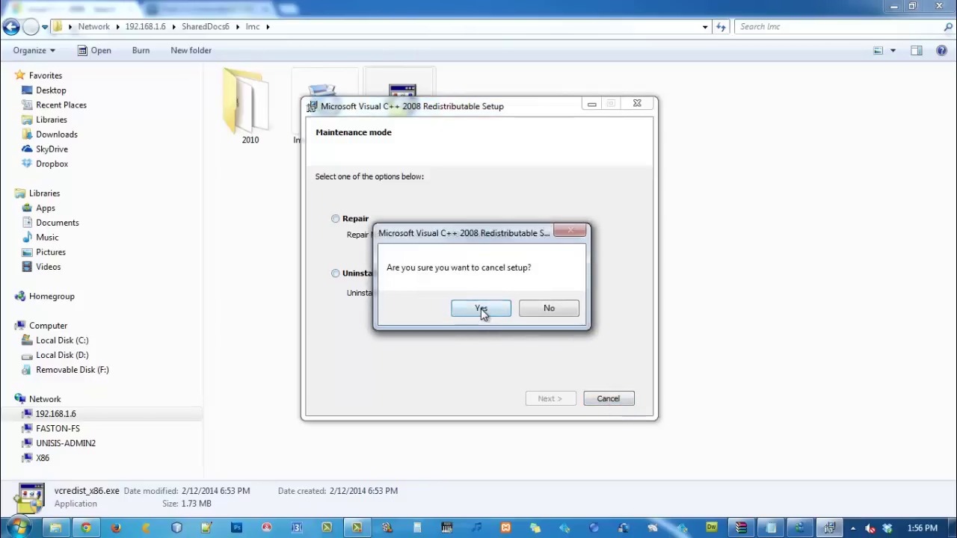
click(481, 309)
click(608, 400)
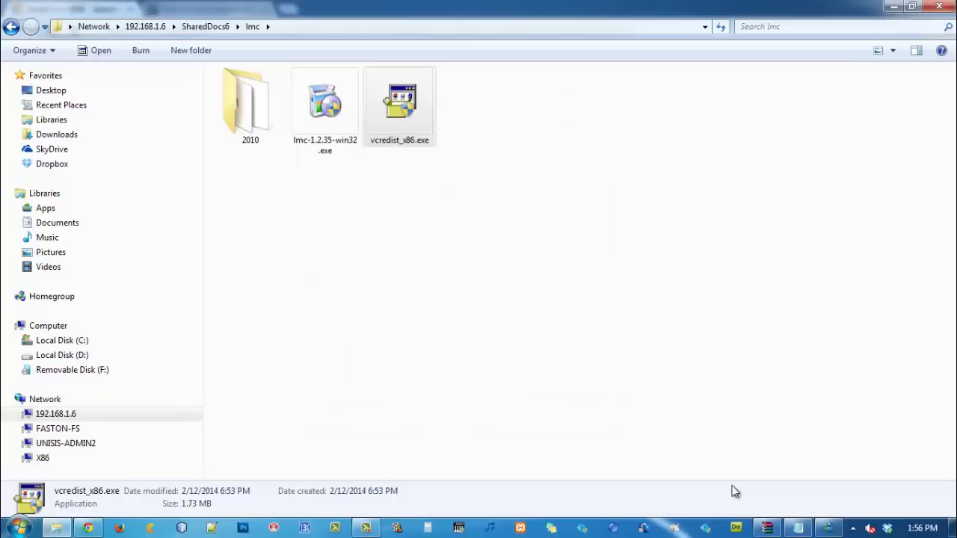
Step: Switch to LAN Messenger, open the file selection dialog for sending a file, and close it without choosing one
click(826, 528)
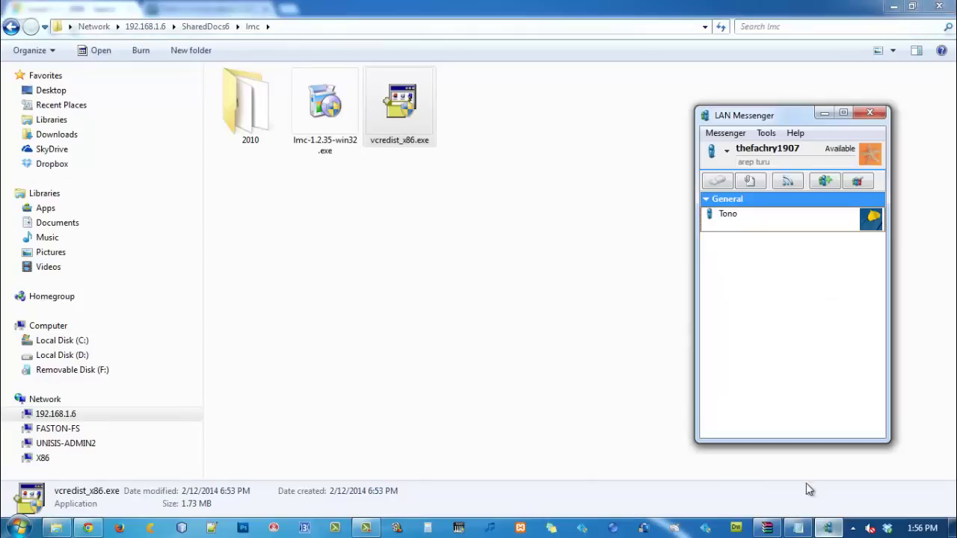
click(753, 184)
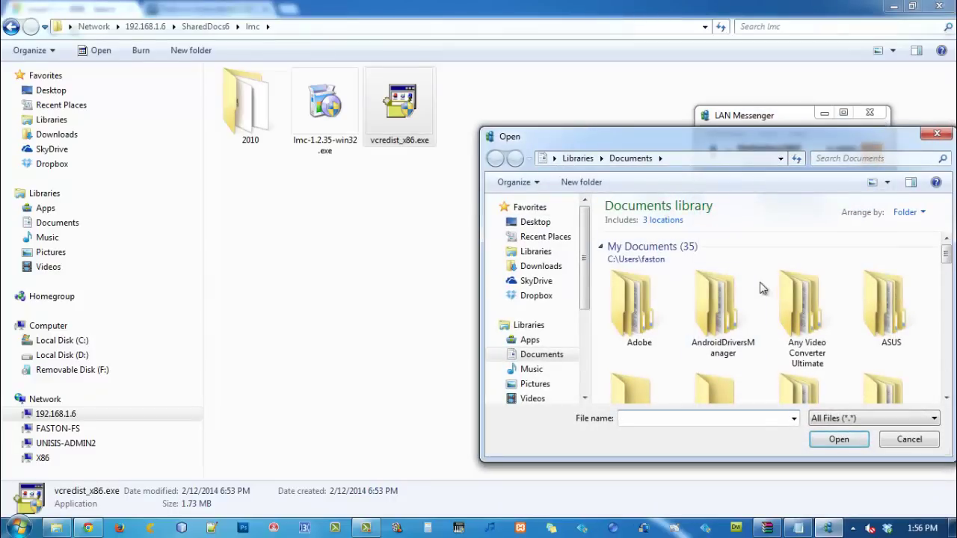
click(936, 133)
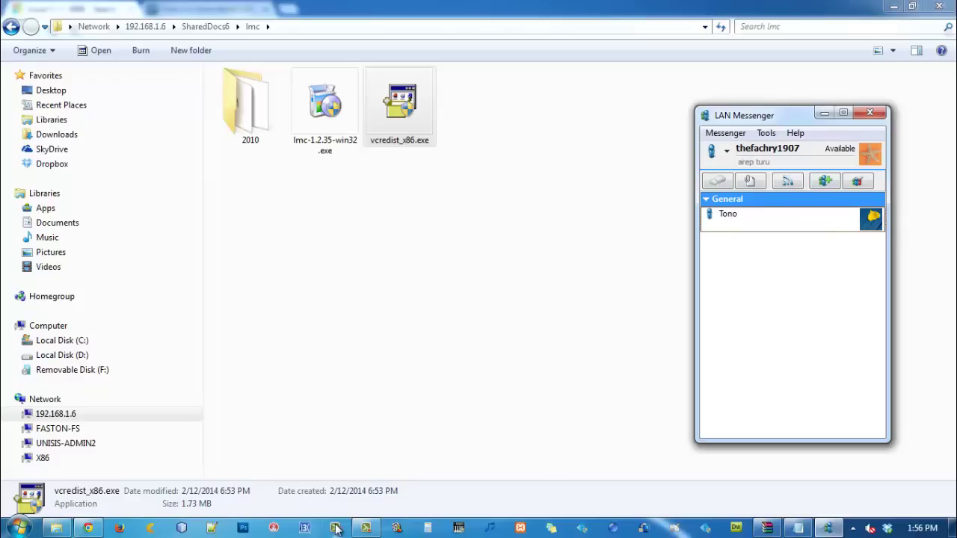
click(365, 528)
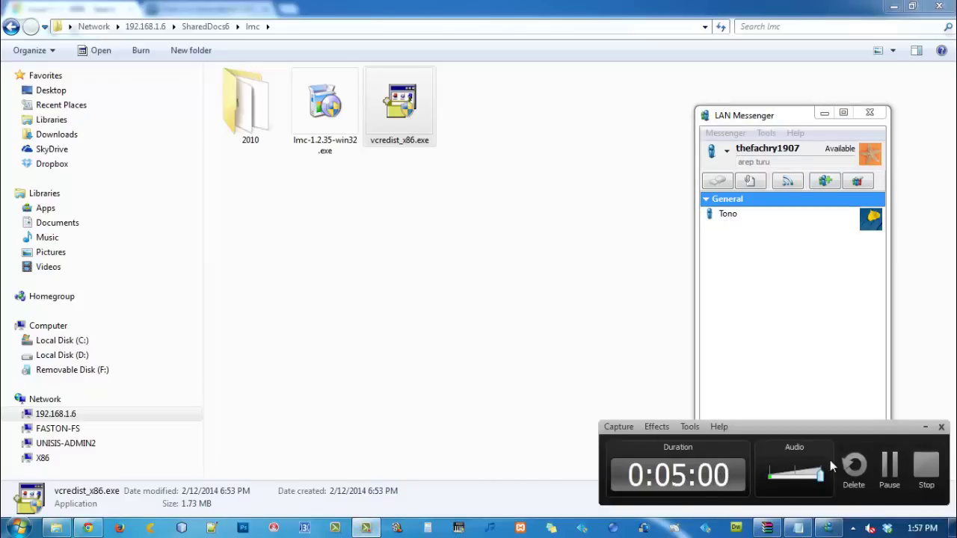